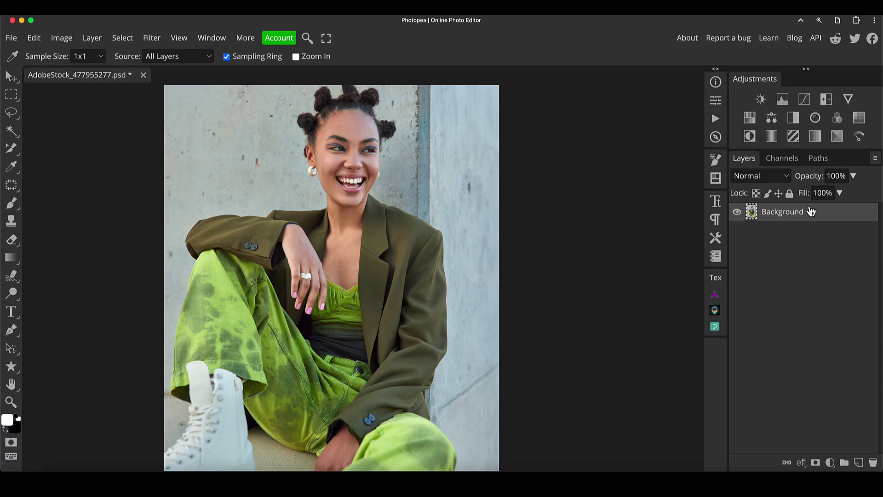
Step: Duplicate the photo layer and convert the copy, Layer 1, to a smart object
{"action": "key", "text": "ctrl+j"}
{"action": "right_click", "coordinate": [794, 214]}
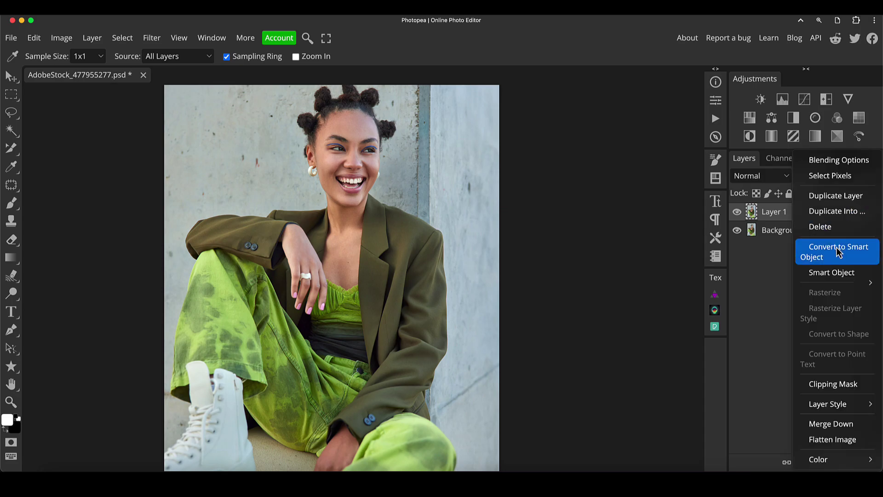
{"action": "left_click", "coordinate": [837, 251]}
Step: Set Layer 1 to Color Dodge blend mode and invert it as a smart filter
{"action": "left_click", "coordinate": [766, 178]}
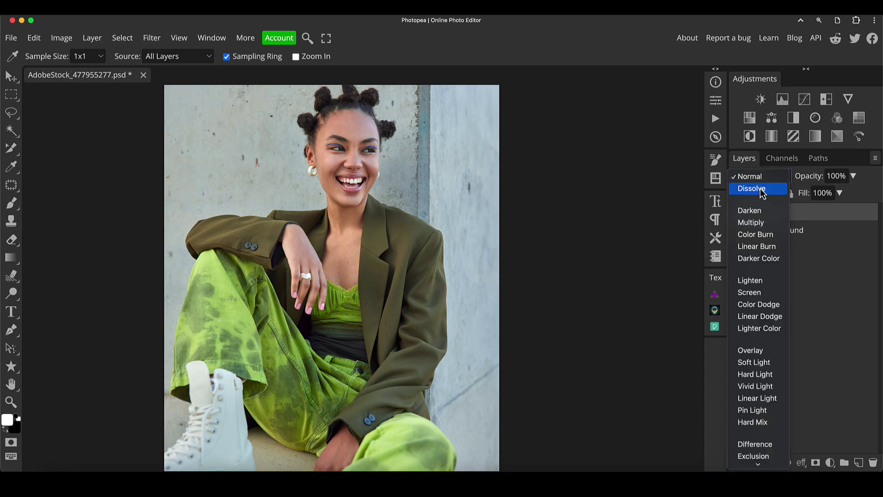
{"action": "left_click", "coordinate": [771, 304]}
{"action": "key", "text": "ctrl+i"}
Step: Add a Hue/Saturation layer with Saturation at -100, then reselect Layer 1
{"action": "left_click", "coordinate": [153, 40]}
{"action": "mouse_move", "coordinate": [179, 39]}
{"action": "left_click", "coordinate": [659, 159]}
{"action": "left_click", "coordinate": [752, 122]}
{"action": "left_click_drag", "start_coordinate": [615, 212], "coordinate": [512, 213]}
{"action": "left_click", "coordinate": [716, 102]}
{"action": "left_click", "coordinate": [754, 232]}
Step: Start a Gaussian Blur on Layer 1 and zoom in on the woman's face to preview
{"action": "left_click", "coordinate": [150, 37]}
{"action": "mouse_move", "coordinate": [194, 177]}
{"action": "left_click", "coordinate": [276, 244]}
{"action": "left_click", "coordinate": [523, 141]}
{"action": "key", "text": "ctrl+plus"}
{"action": "left_click_drag", "start_coordinate": [446, 143], "coordinate": [447, 230]}
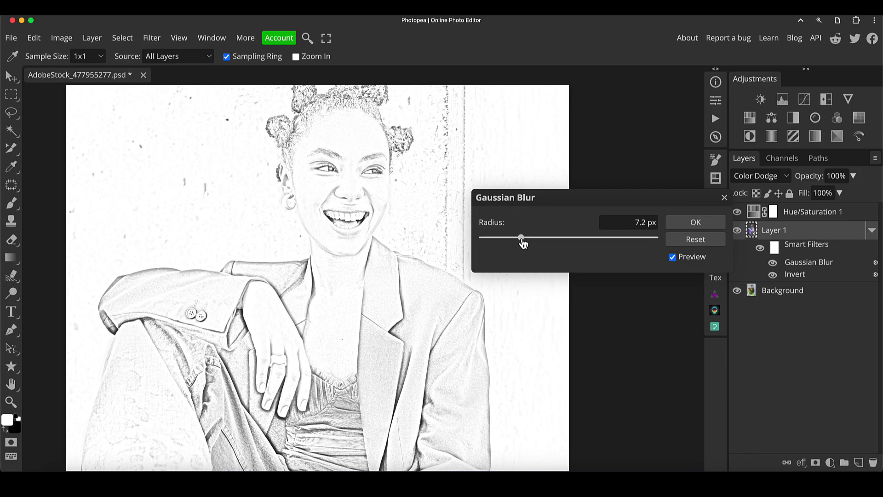
Step: Try blur radii of 2.8 and 1.5 px, then apply about 7.2 px
{"action": "left_click_drag", "start_coordinate": [523, 242], "coordinate": [505, 242]}
{"action": "left_click_drag", "start_coordinate": [506, 242], "coordinate": [505, 241]}
{"action": "mouse_move", "coordinate": [505, 242]}
{"action": "left_mouse_down"}
{"action": "mouse_move", "coordinate": [543, 242]}
{"action": "mouse_move", "coordinate": [513, 238]}
{"action": "mouse_move", "coordinate": [526, 244]}
{"action": "left_mouse_up"}
{"action": "left_click", "coordinate": [707, 223]}
{"action": "double_click", "coordinate": [819, 268]}
{"action": "left_click", "coordinate": [696, 225]}
Step: Add a Curves layer and raise two RGB curve points to brighten the sketch
{"action": "left_click", "coordinate": [802, 101]}
{"action": "left_click_drag", "start_coordinate": [617, 247], "coordinate": [632, 223]}
{"action": "left_click_drag", "start_coordinate": [592, 271], "coordinate": [592, 279]}
{"action": "left_click_drag", "start_coordinate": [631, 228], "coordinate": [632, 219]}
{"action": "mouse_move", "coordinate": [591, 279]}
{"action": "left_mouse_down"}
{"action": "mouse_move", "coordinate": [589, 286]}
{"action": "mouse_move", "coordinate": [576, 279]}
{"action": "mouse_move", "coordinate": [582, 287]}
{"action": "left_mouse_up"}
{"action": "mouse_move", "coordinate": [633, 219]}
{"action": "left_mouse_down"}
{"action": "mouse_move", "coordinate": [631, 211]}
{"action": "mouse_move", "coordinate": [640, 228]}
{"action": "mouse_move", "coordinate": [639, 217]}
{"action": "left_mouse_up"}
Step: Add a Wind filter to Layer 1 and preview the Stagger and Blast techniques on the face
{"action": "left_click", "coordinate": [754, 251]}
{"action": "left_click", "coordinate": [154, 40]}
{"action": "mouse_move", "coordinate": [212, 288]}
{"action": "left_click", "coordinate": [278, 383]}
{"action": "scroll", "coordinate": [430, 228], "scroll_direction": "up", "scroll_amount": 5}
{"action": "left_click_drag", "start_coordinate": [384, 192], "coordinate": [462, 355]}
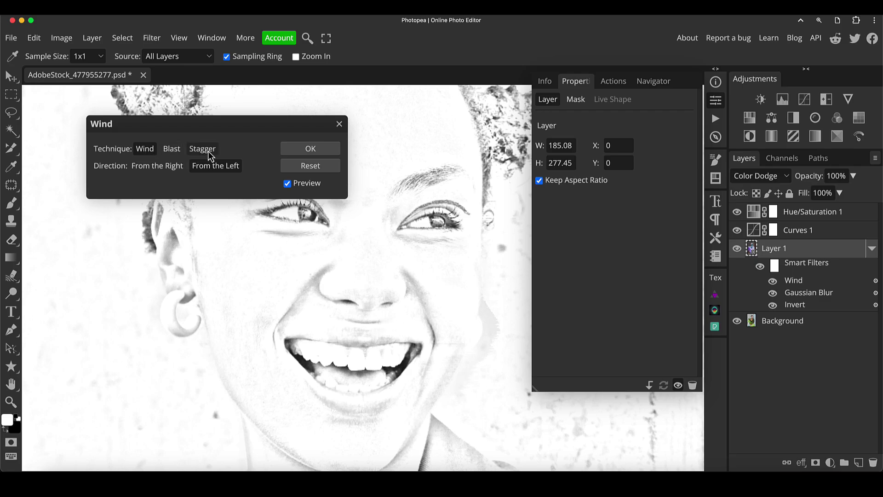
{"action": "left_click", "coordinate": [208, 151]}
{"action": "left_click", "coordinate": [170, 149]}
Step: Apply Wind with the Stagger technique and toggle it off and on to compare
{"action": "left_click", "coordinate": [205, 152]}
{"action": "left_click", "coordinate": [333, 150]}
{"action": "left_click", "coordinate": [774, 282]}
{"action": "left_click", "coordinate": [773, 281]}
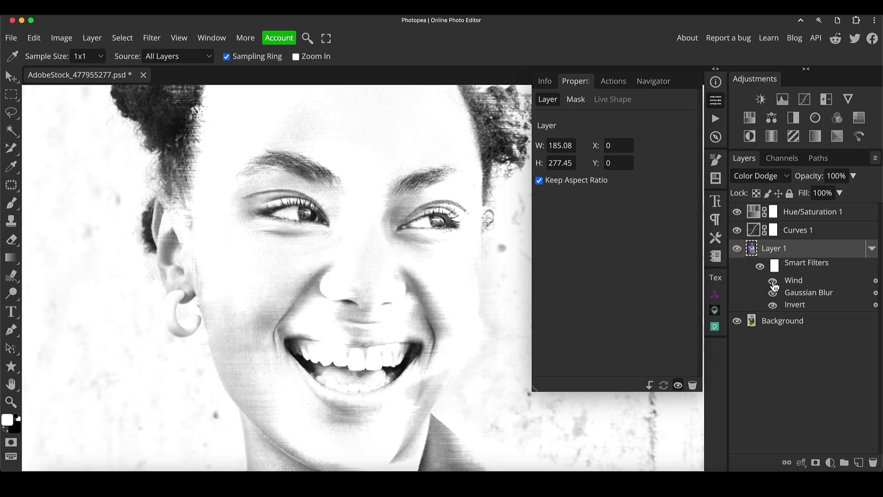
Step: Set the Wind filter's blending opacity to 50%
{"action": "left_click", "coordinate": [876, 282]}
{"action": "left_click_drag", "start_coordinate": [222, 129], "coordinate": [504, 126]}
{"action": "left_click_drag", "start_coordinate": [525, 189], "coordinate": [521, 186]}
{"action": "left_click_drag", "start_coordinate": [520, 187], "coordinate": [476, 183]}
{"action": "left_click", "coordinate": [518, 182]}
{"action": "key", "text": "5"}
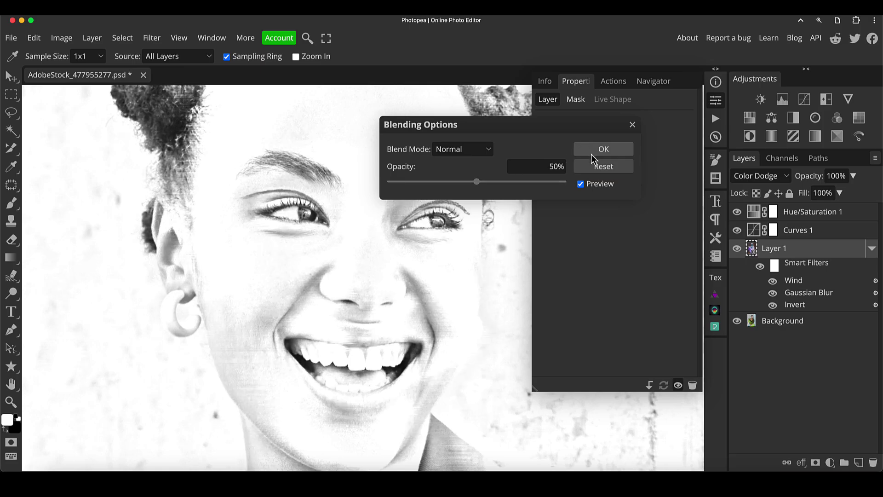